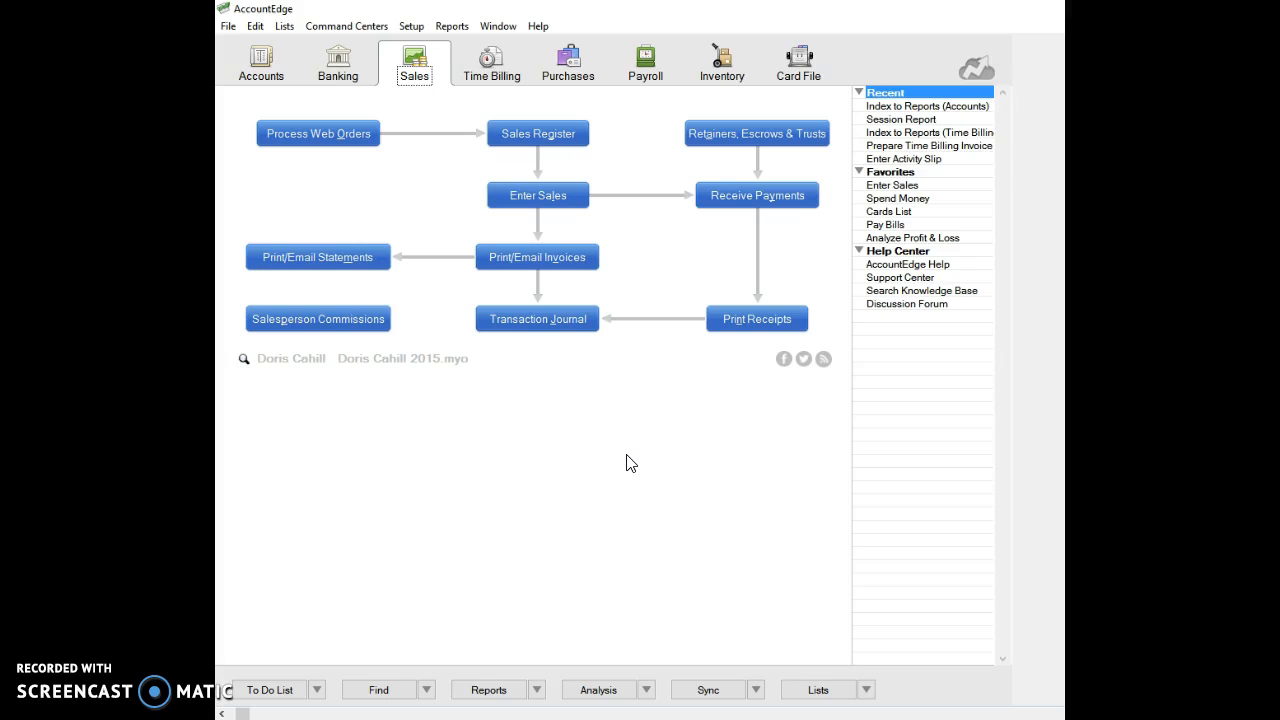
Start an export of the Time Billing Sales data
{"action": "left_click", "coordinate": [228, 27]}
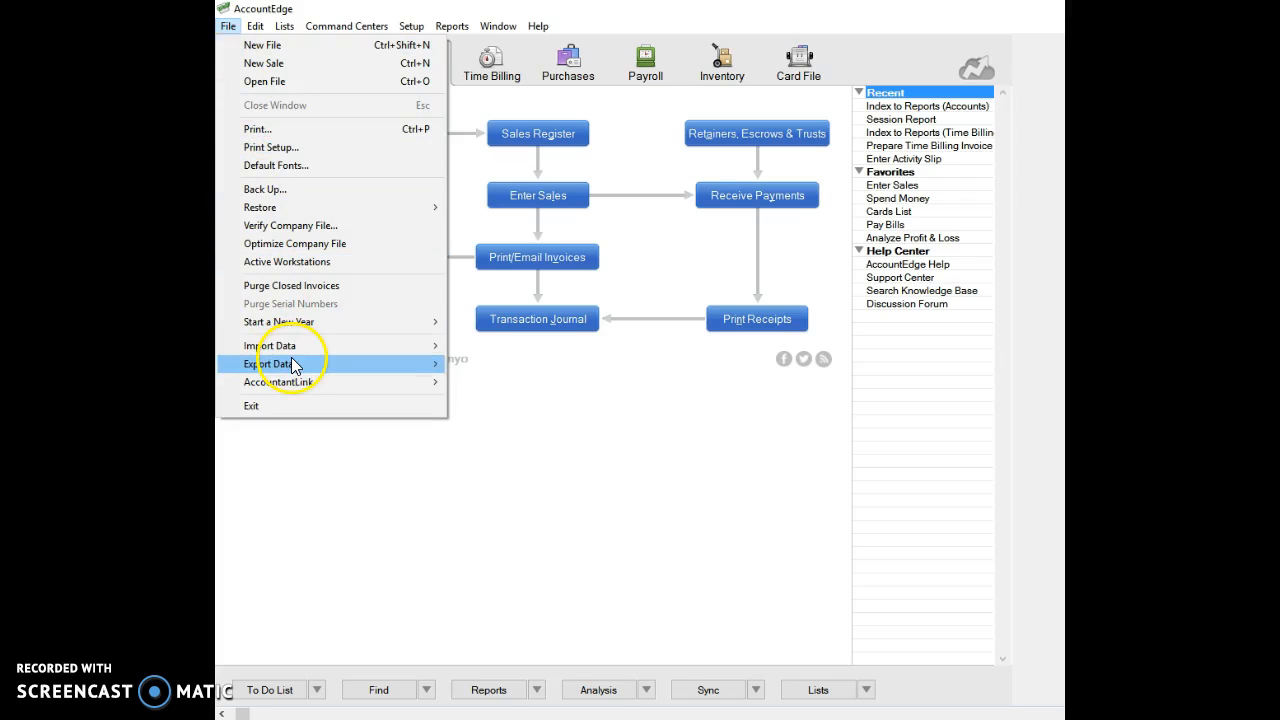
{"action": "mouse_move", "coordinate": [293, 366]}
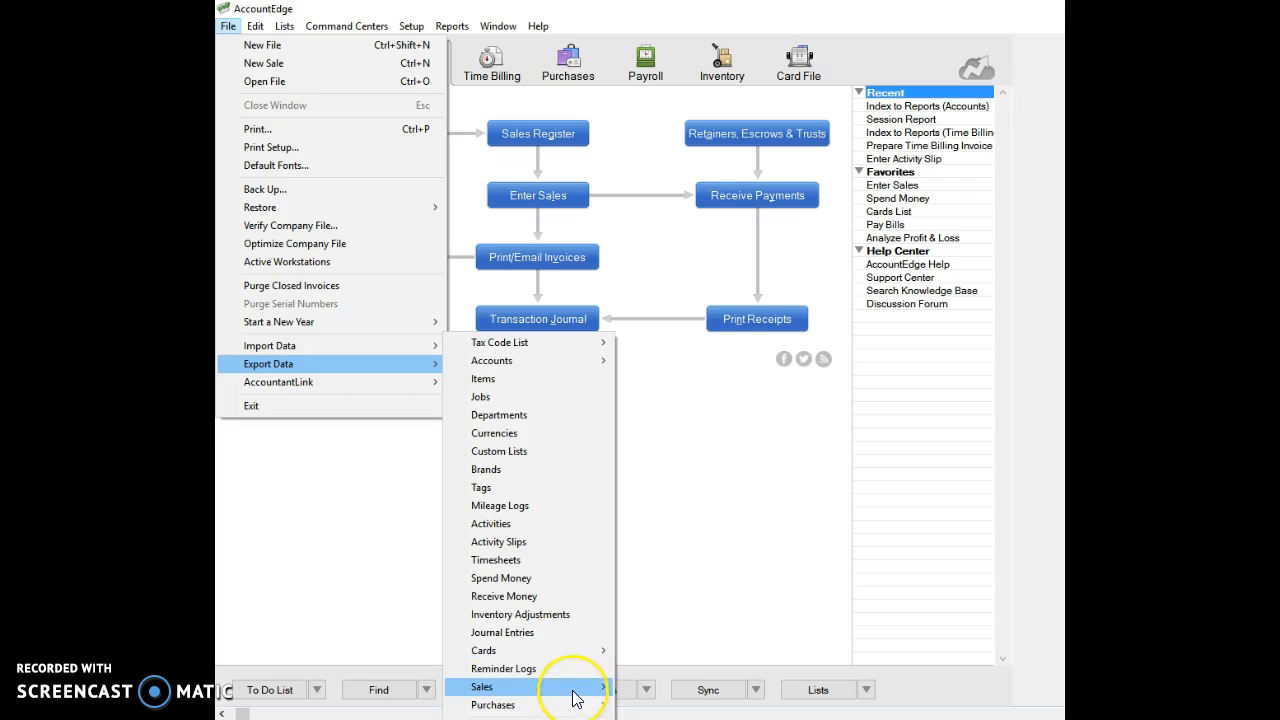
{"action": "mouse_move", "coordinate": [575, 698]}
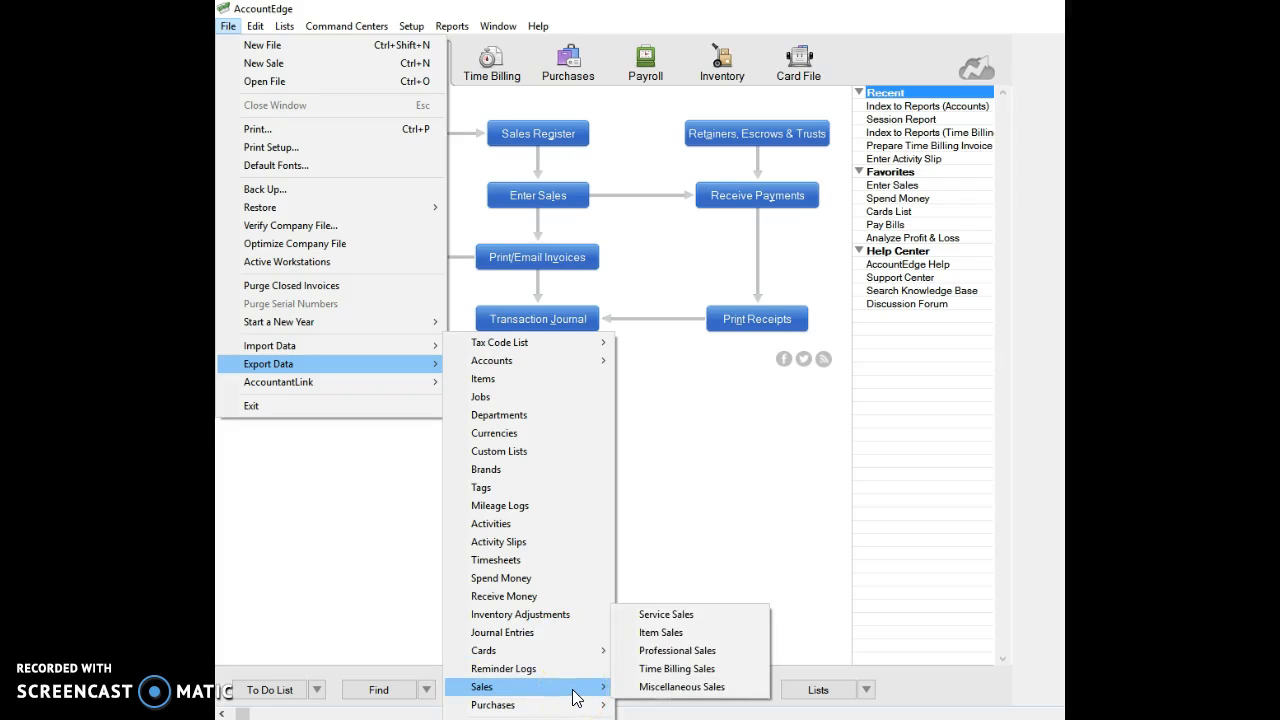
{"action": "left_click", "coordinate": [666, 674]}
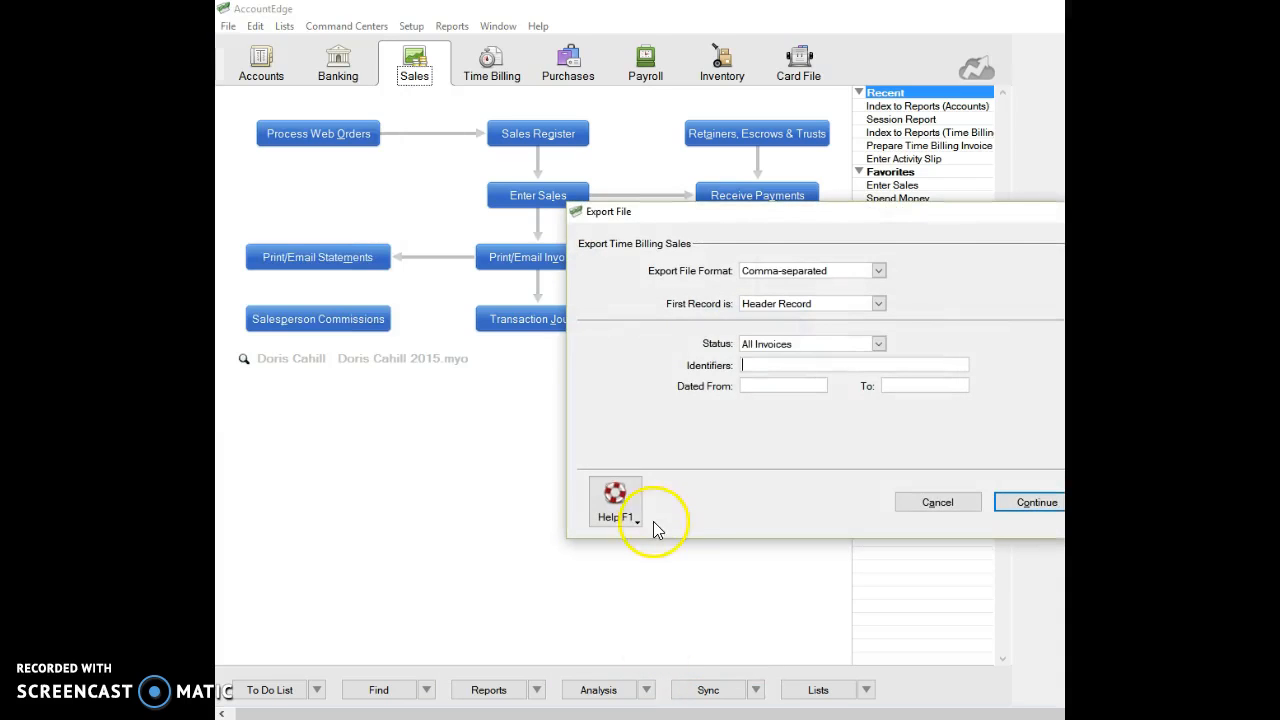
Use the comma-separated export file format with a header record as the first record
{"action": "left_click", "coordinate": [878, 272]}
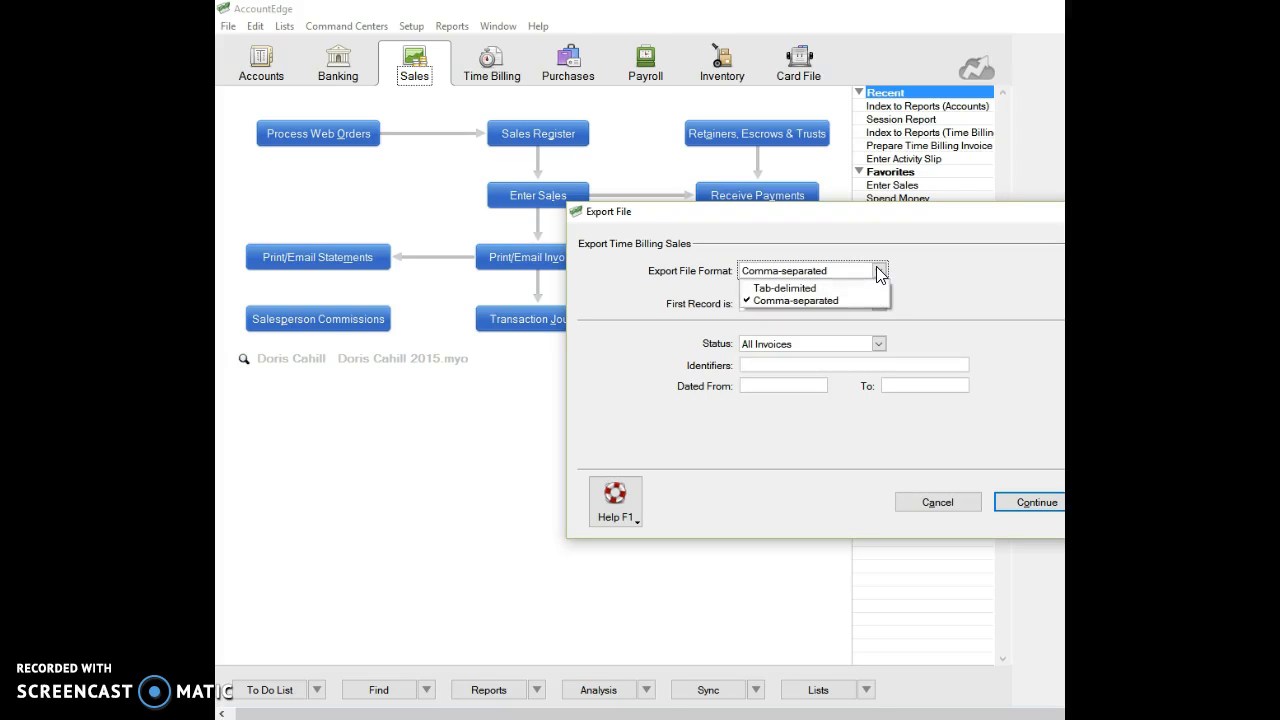
{"action": "left_click", "coordinate": [855, 300]}
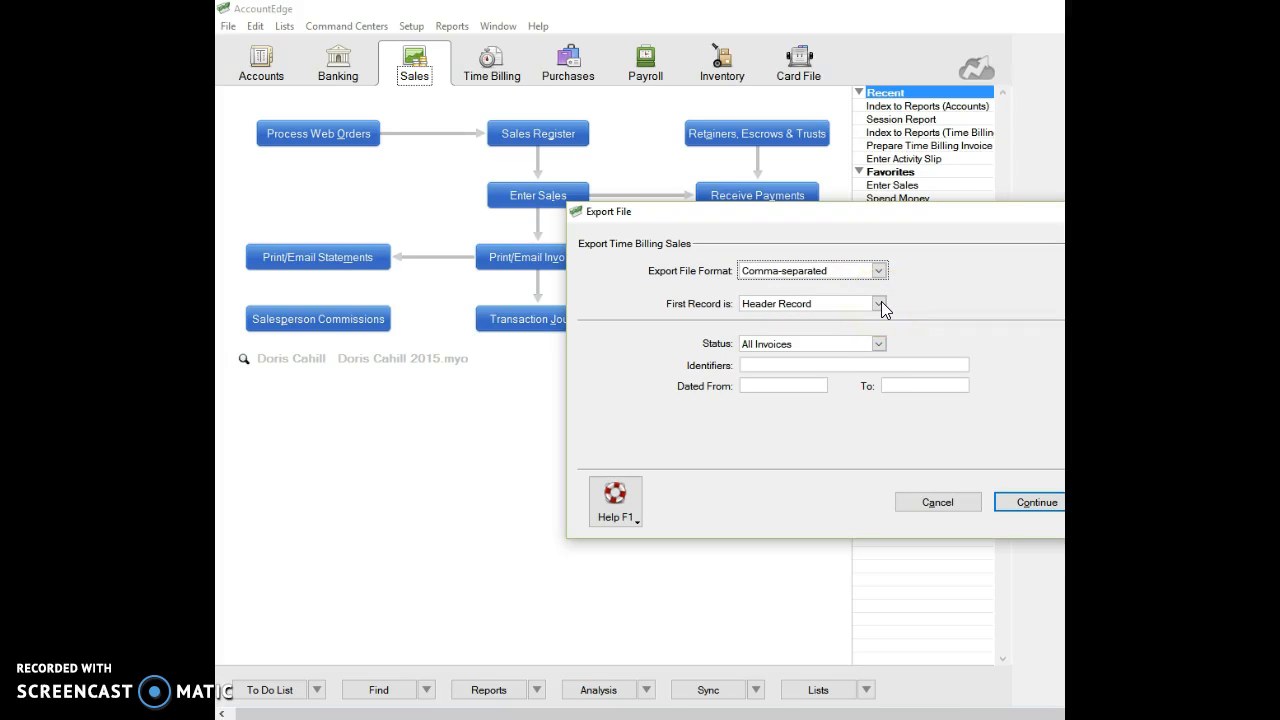
{"action": "left_click", "coordinate": [881, 302]}
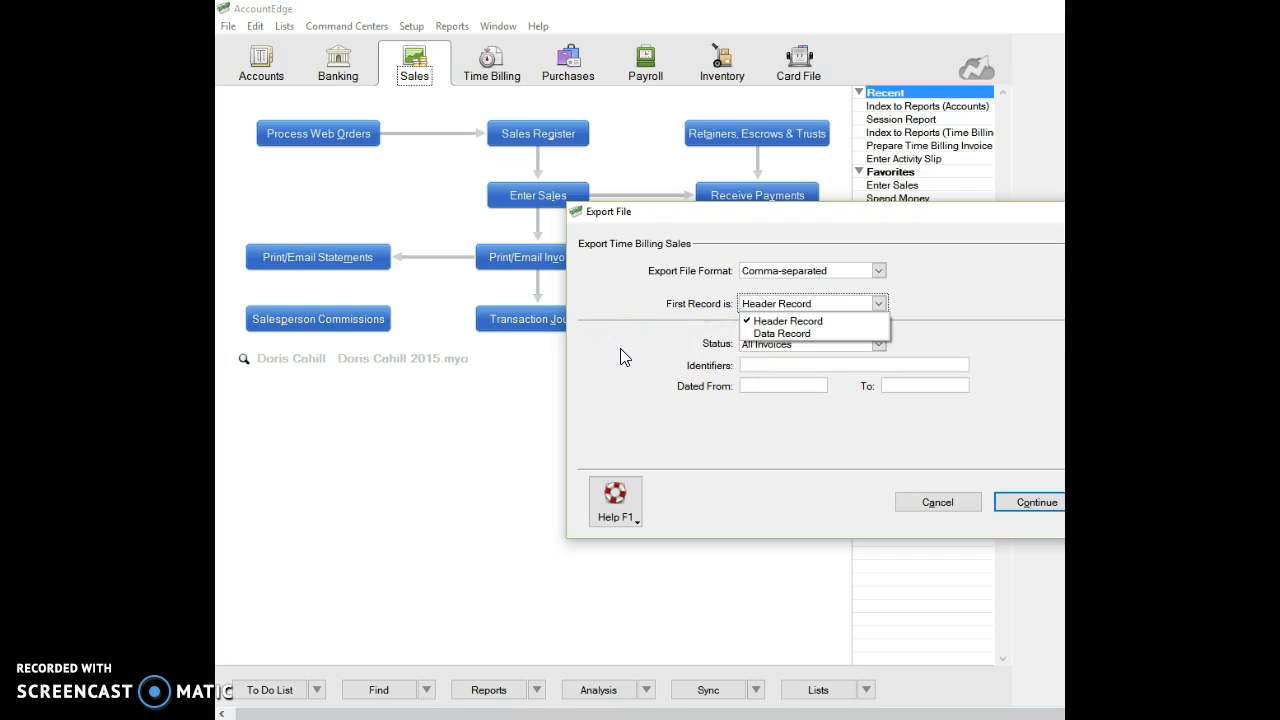
{"action": "left_click", "coordinate": [664, 347]}
Choose the All Invoices status, leave identifiers and dates blank, and continue to the export field selection
{"action": "left_click", "coordinate": [880, 344]}
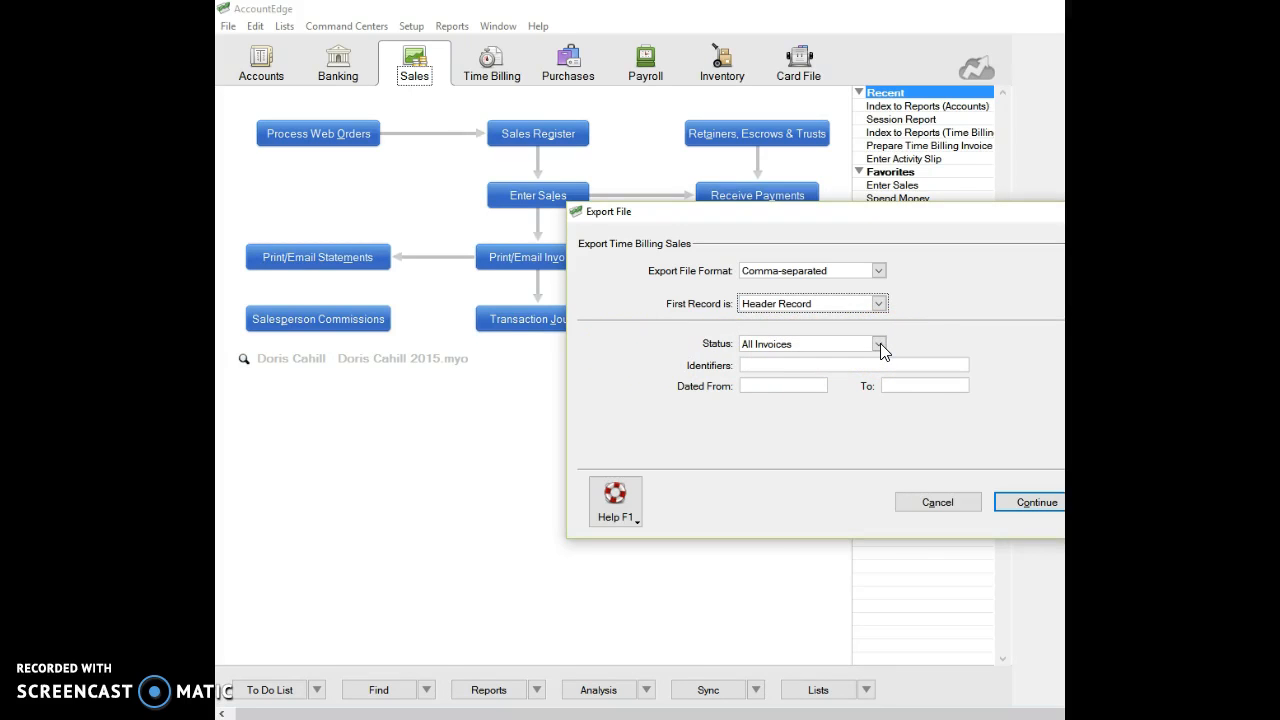
{"action": "left_click", "coordinate": [880, 343]}
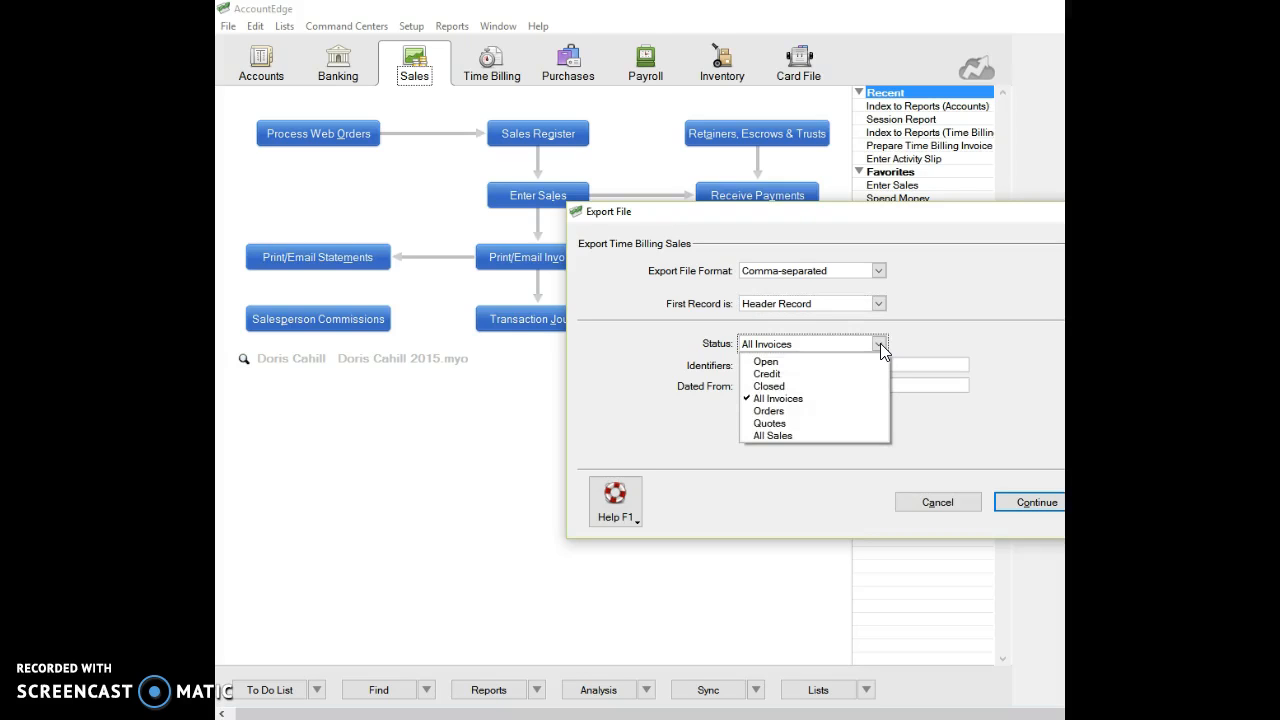
{"action": "left_click", "coordinate": [829, 398]}
{"action": "left_click", "coordinate": [787, 384]}
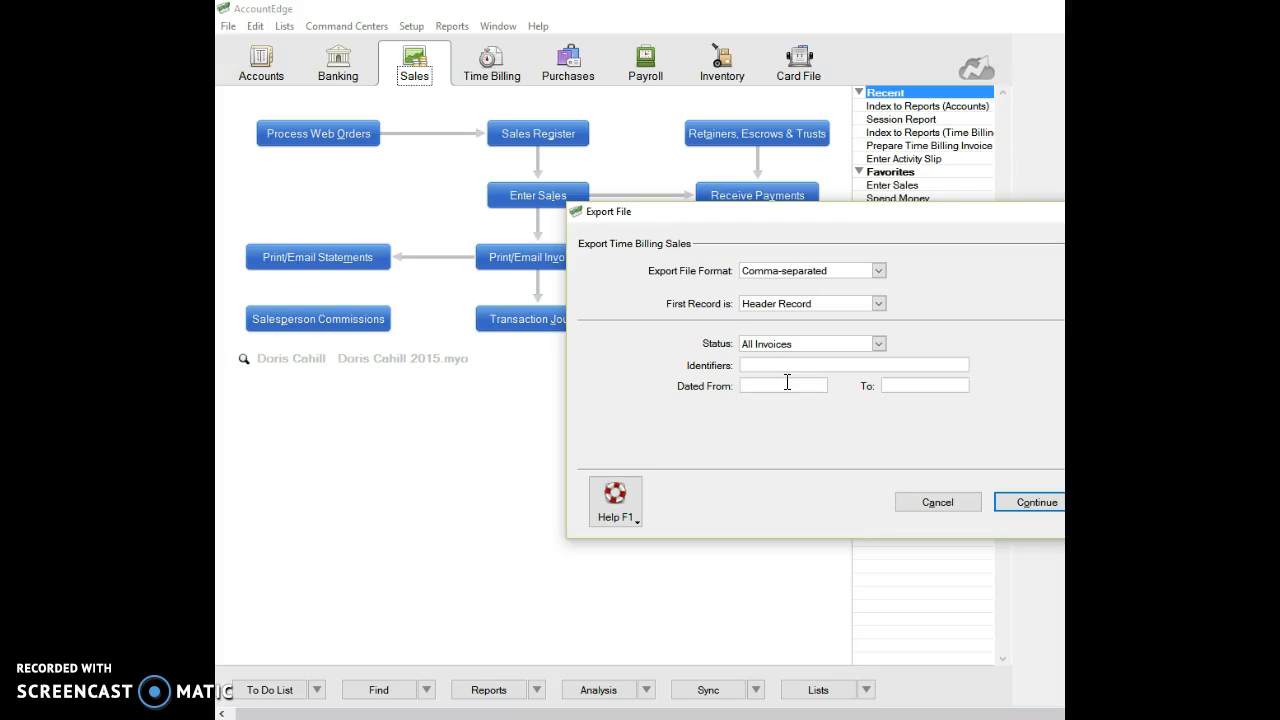
{"action": "left_click", "coordinate": [794, 364]}
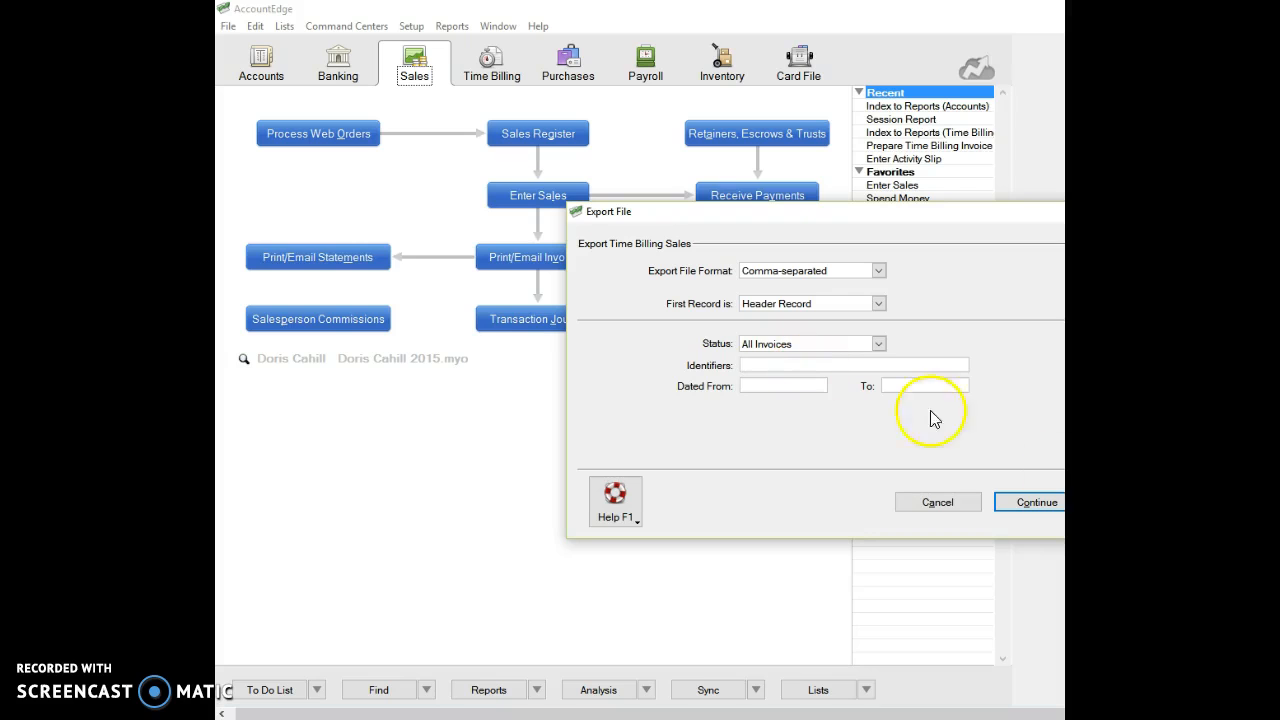
{"action": "left_click", "coordinate": [1027, 504]}
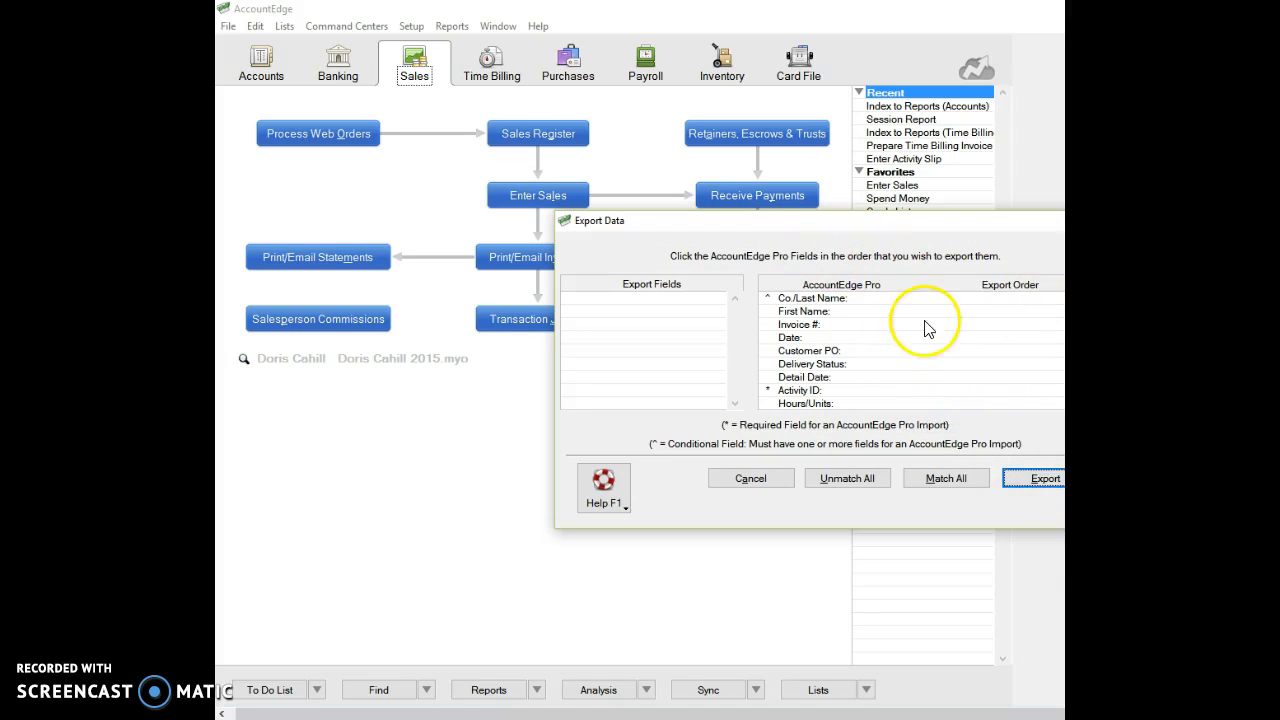
{"action": "left_click", "coordinate": [841, 299]}
{"action": "left_click", "coordinate": [845, 311]}
{"action": "left_click", "coordinate": [848, 324]}
{"action": "left_click", "coordinate": [852, 338]}
{"action": "left_click", "coordinate": [853, 350]}
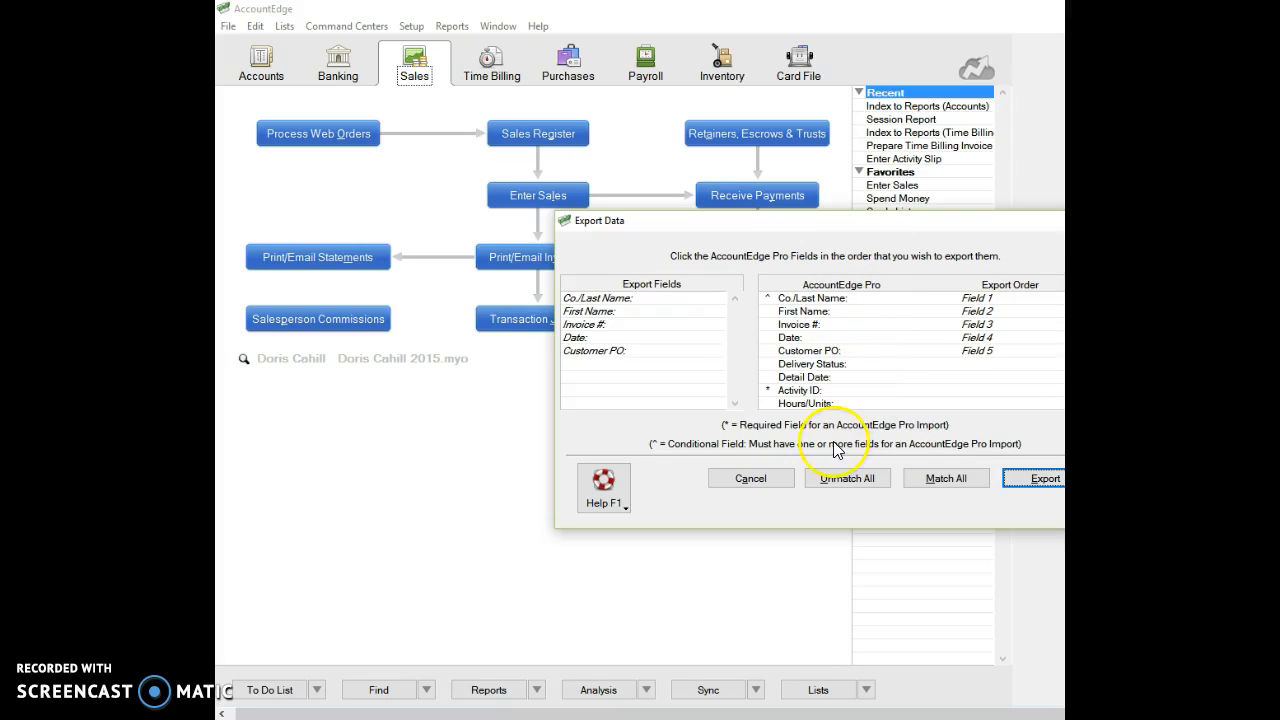
{"action": "left_click", "coordinate": [940, 484]}
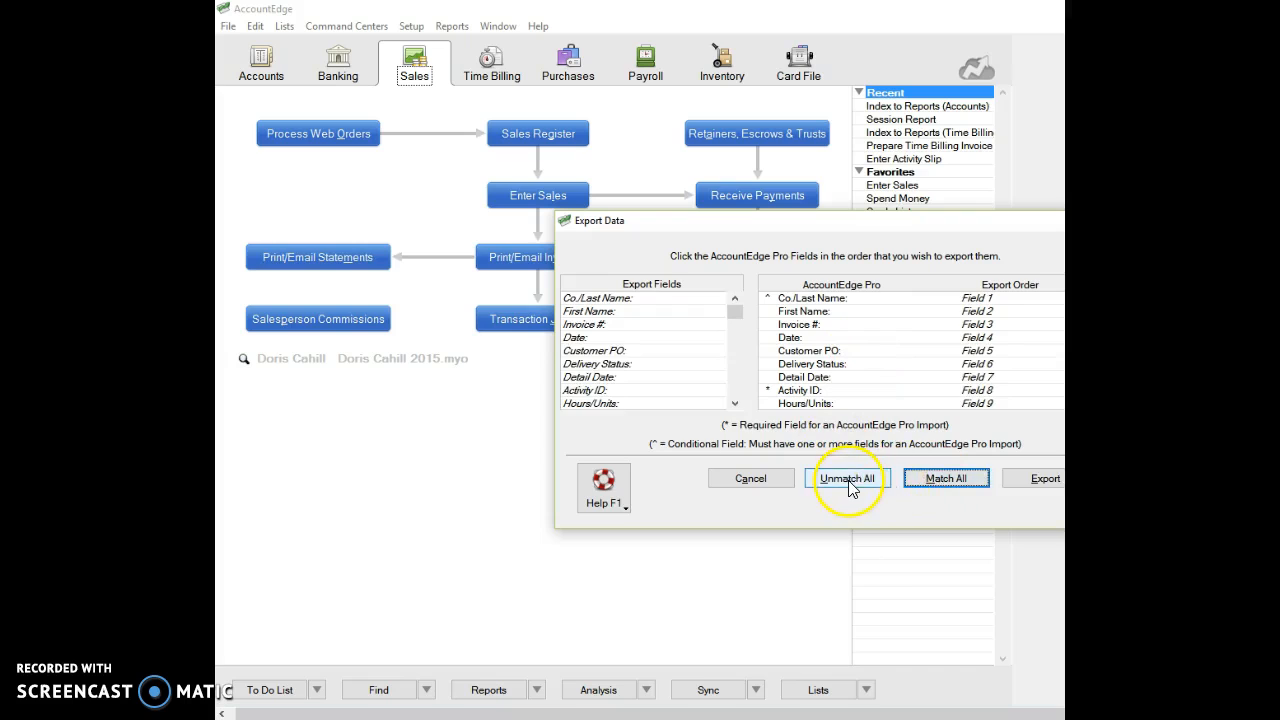
{"action": "left_click", "coordinate": [846, 480]}
Match all available AccountEdge Pro fields in their listed order and export the data
{"action": "left_click", "coordinate": [932, 484]}
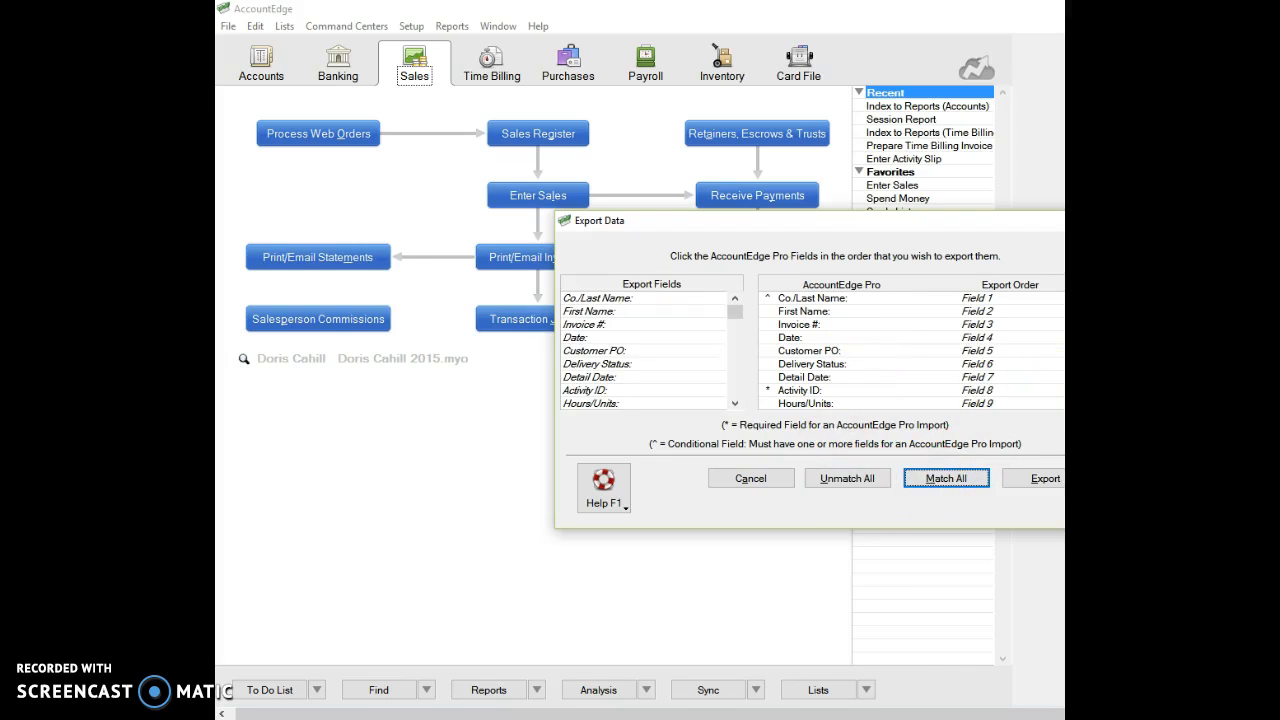
{"action": "scroll", "coordinate": [910, 350], "scroll_direction": "down", "scroll_amount": 14}
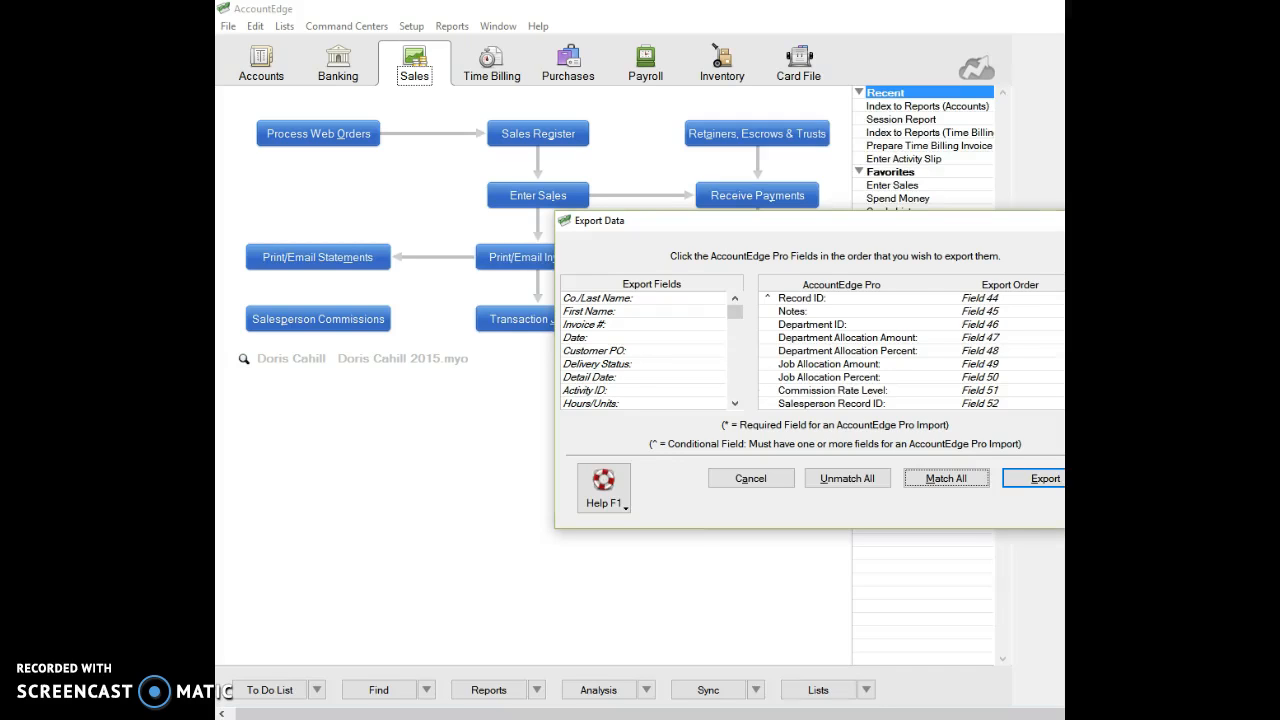
{"action": "scroll", "coordinate": [910, 350], "scroll_direction": "up", "scroll_amount": 14}
{"action": "left_click", "coordinate": [1032, 486]}
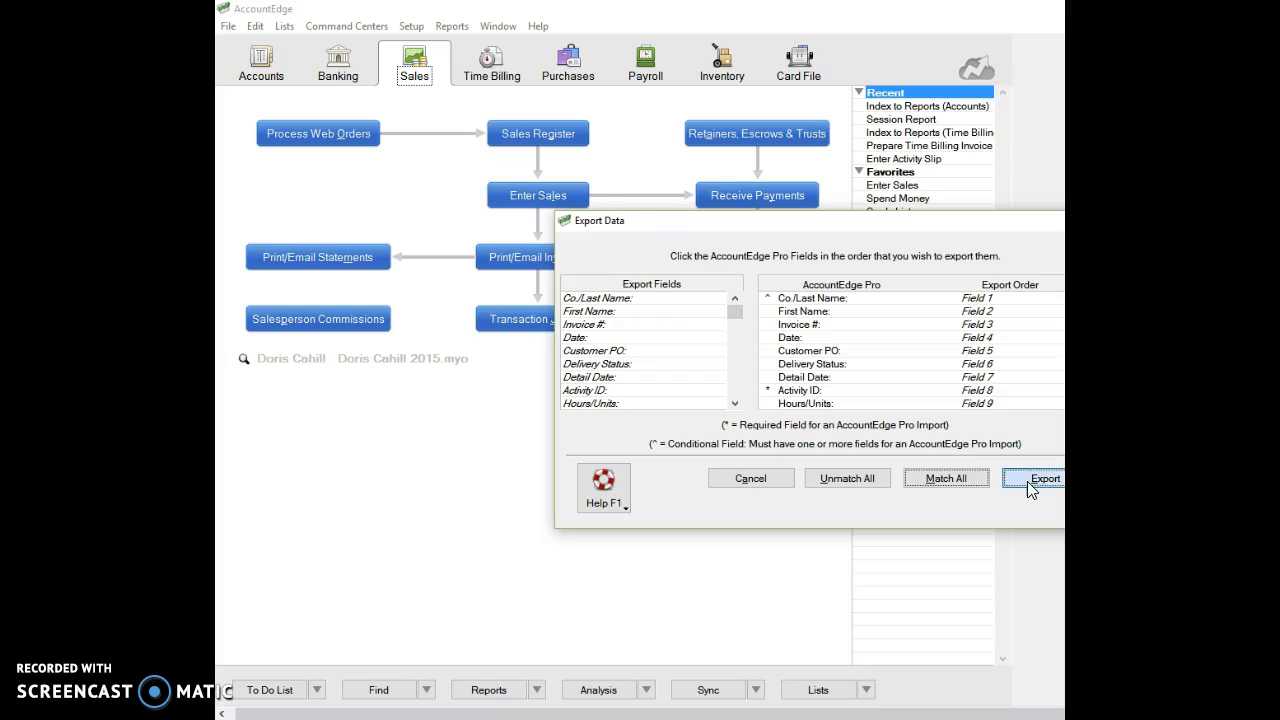
{"action": "left_click", "coordinate": [1027, 481]}
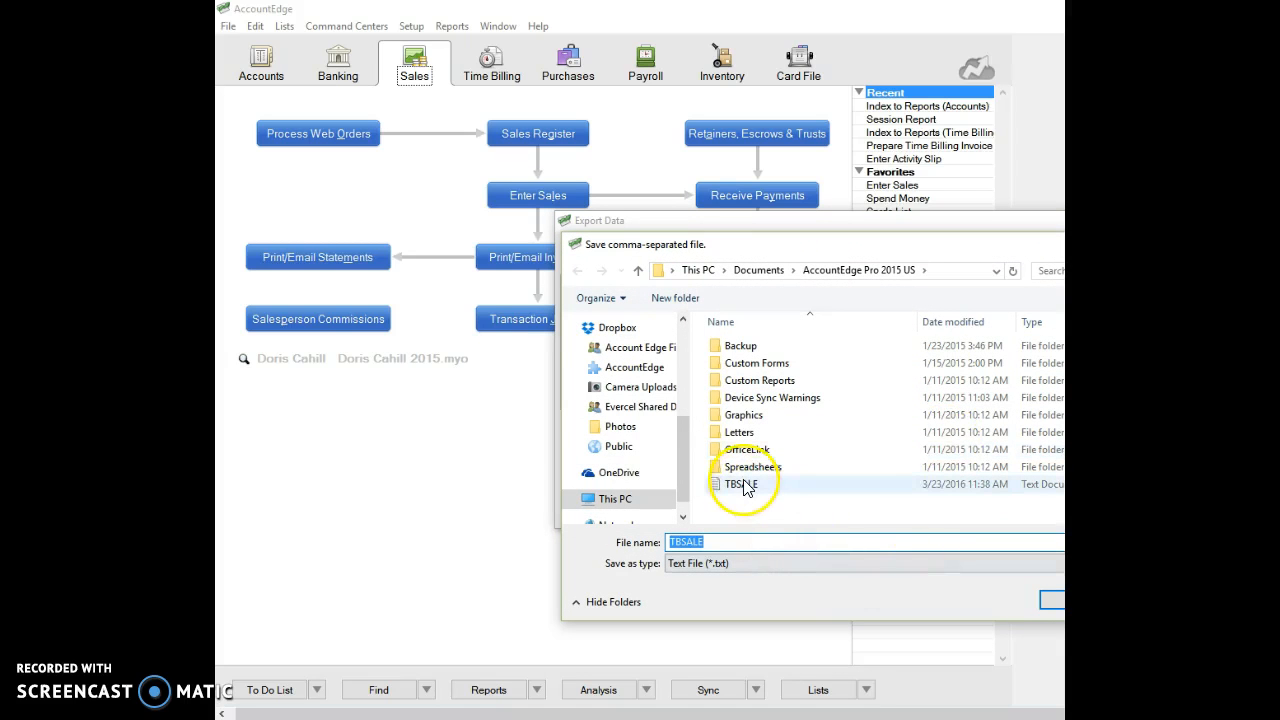
Save the export as the text file TBSALE in the AccountEdge Pro 2015 US folder, replacing the existing file
{"action": "left_click", "coordinate": [745, 485]}
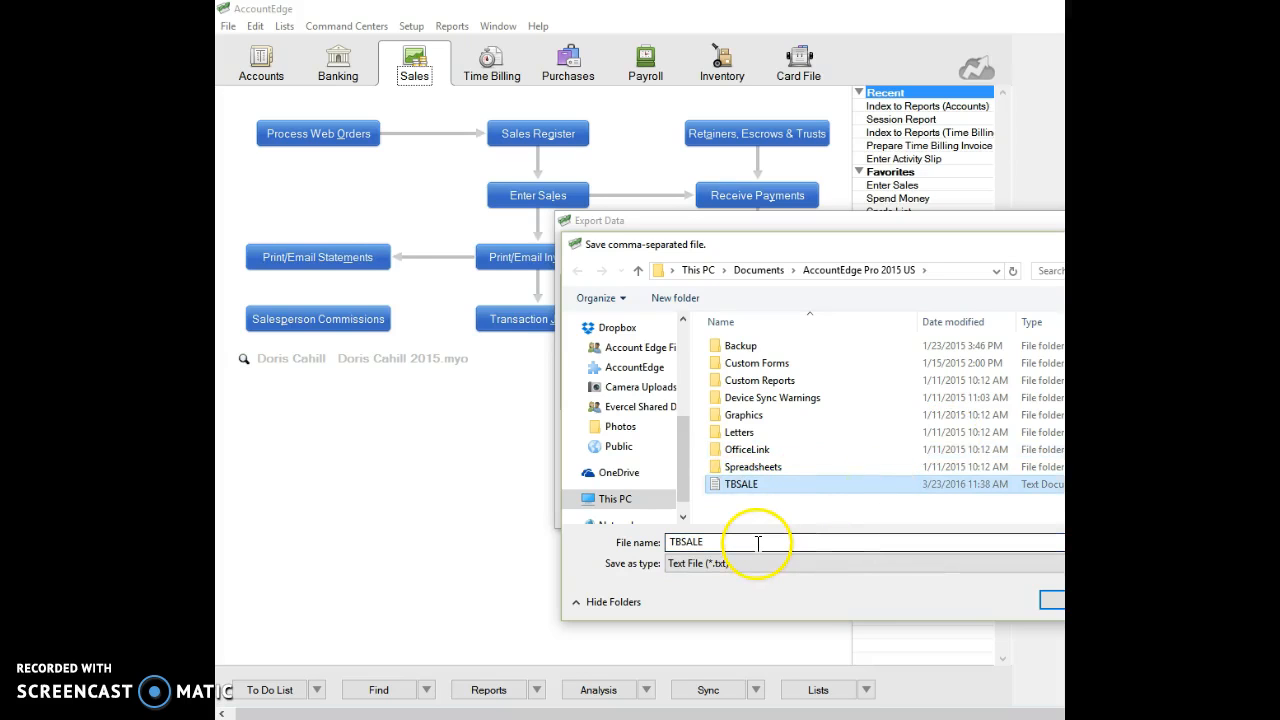
{"action": "left_click", "coordinate": [1050, 600]}
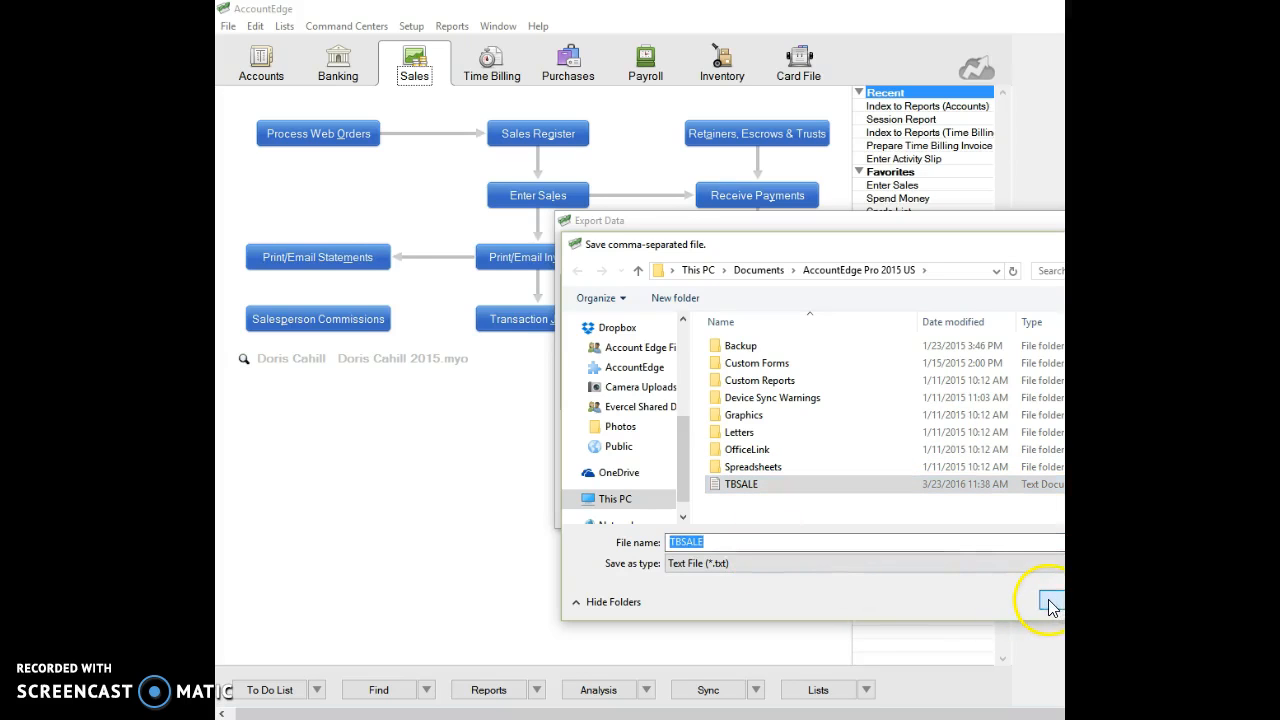
{"action": "left_click", "coordinate": [960, 382]}
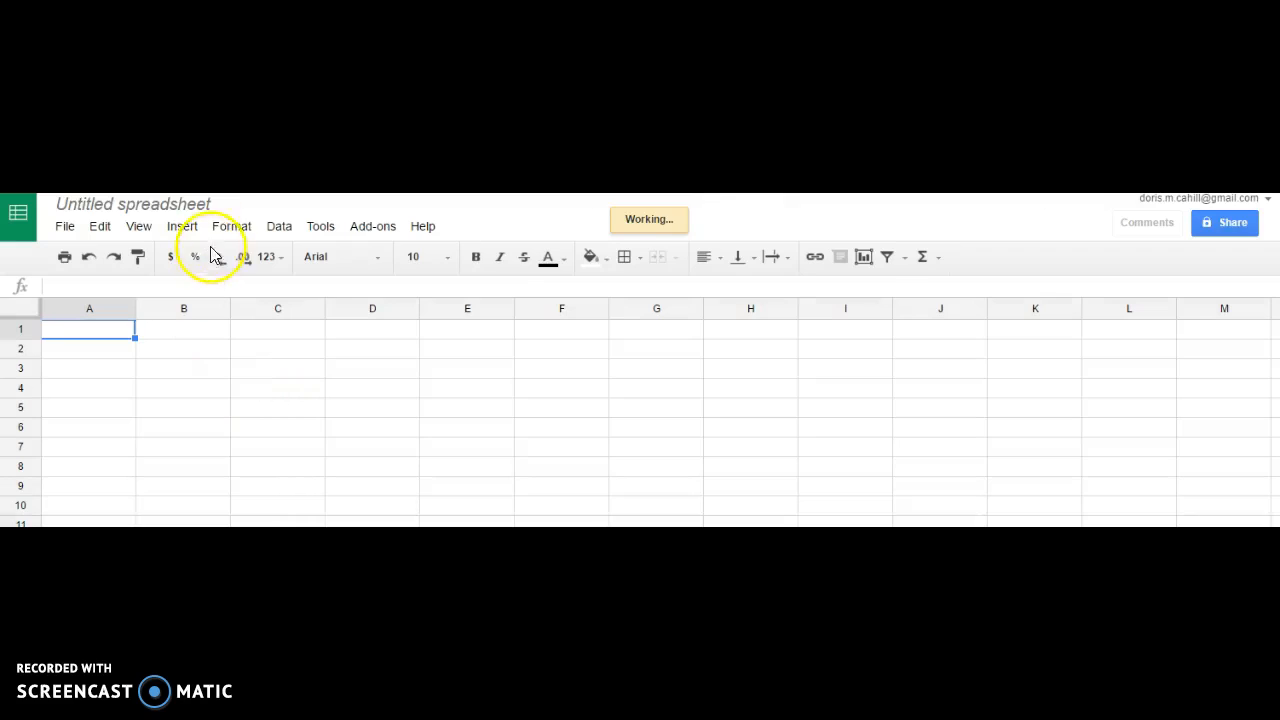
In the new Google Sheets spreadsheet, change the title to "Sample Sales Import Monthly"
{"action": "left_click", "coordinate": [222, 205]}
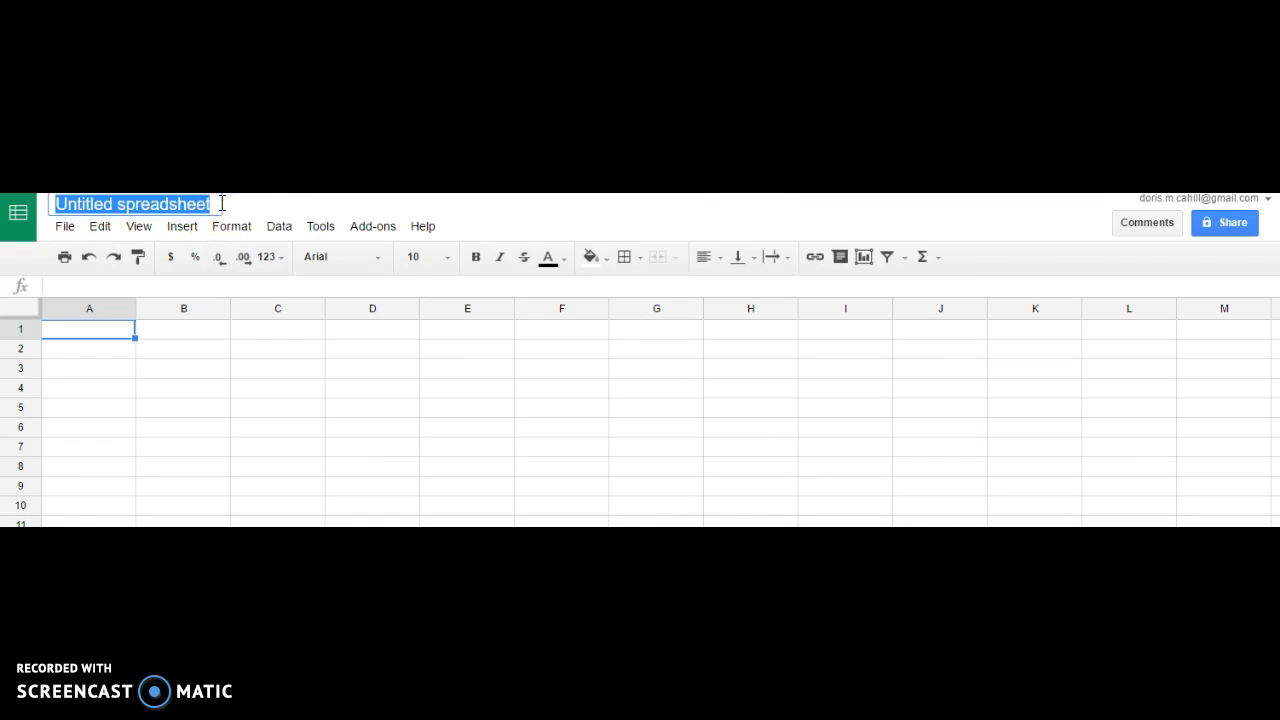
{"action": "type", "text": "Sample"}
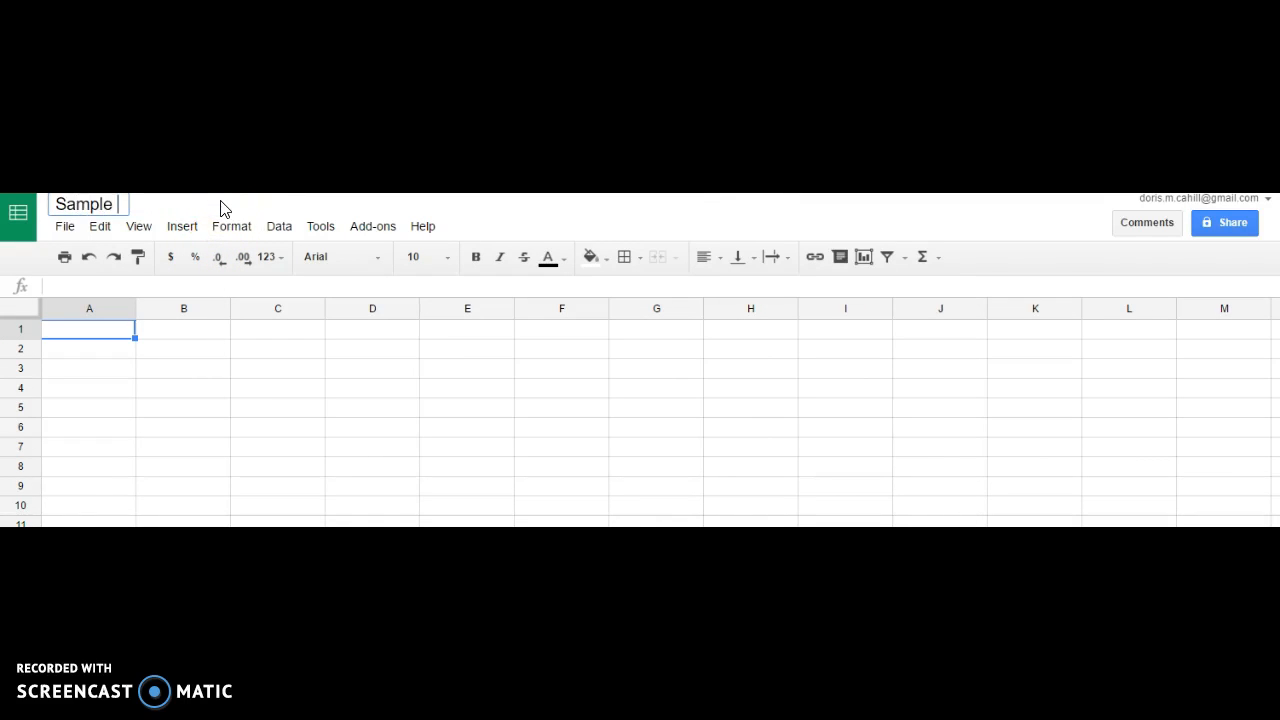
{"action": "type", "text": " Sales Import Monthly"}
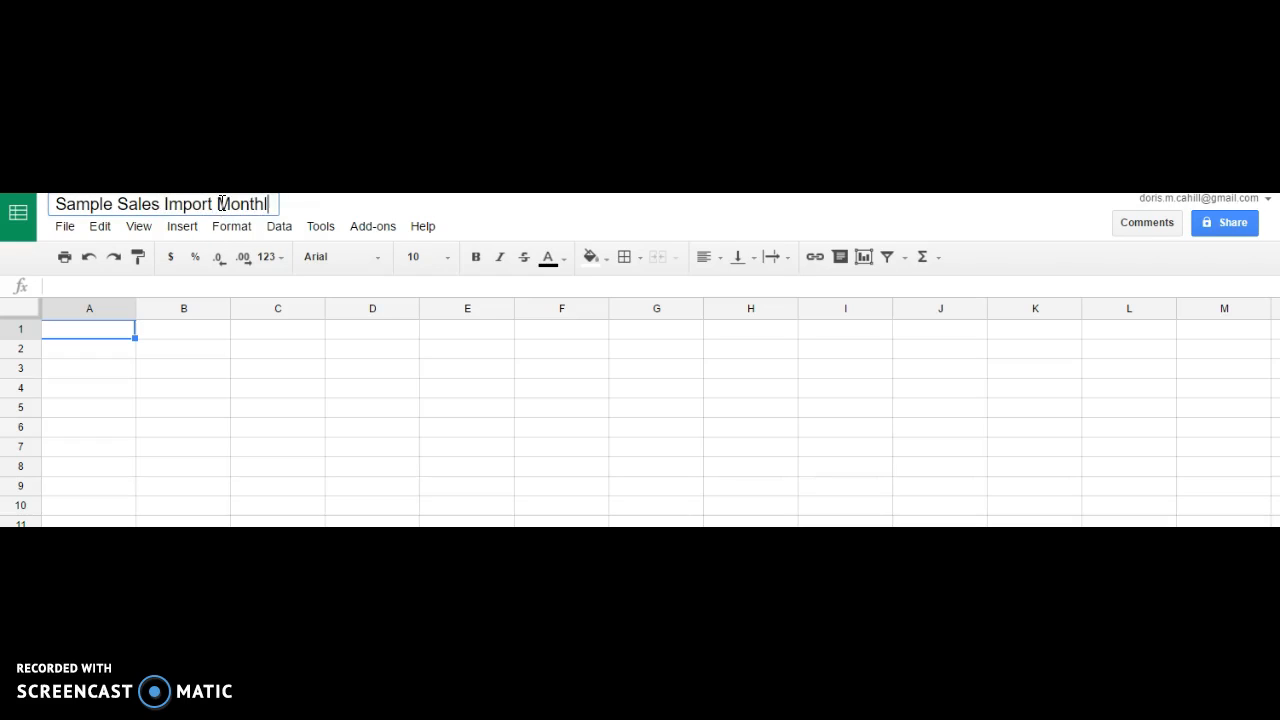
Upload the TBSALE text file from the AccountEdge Pro 2015 US folder for import into the spreadsheet
{"action": "left_click", "coordinate": [60, 228]}
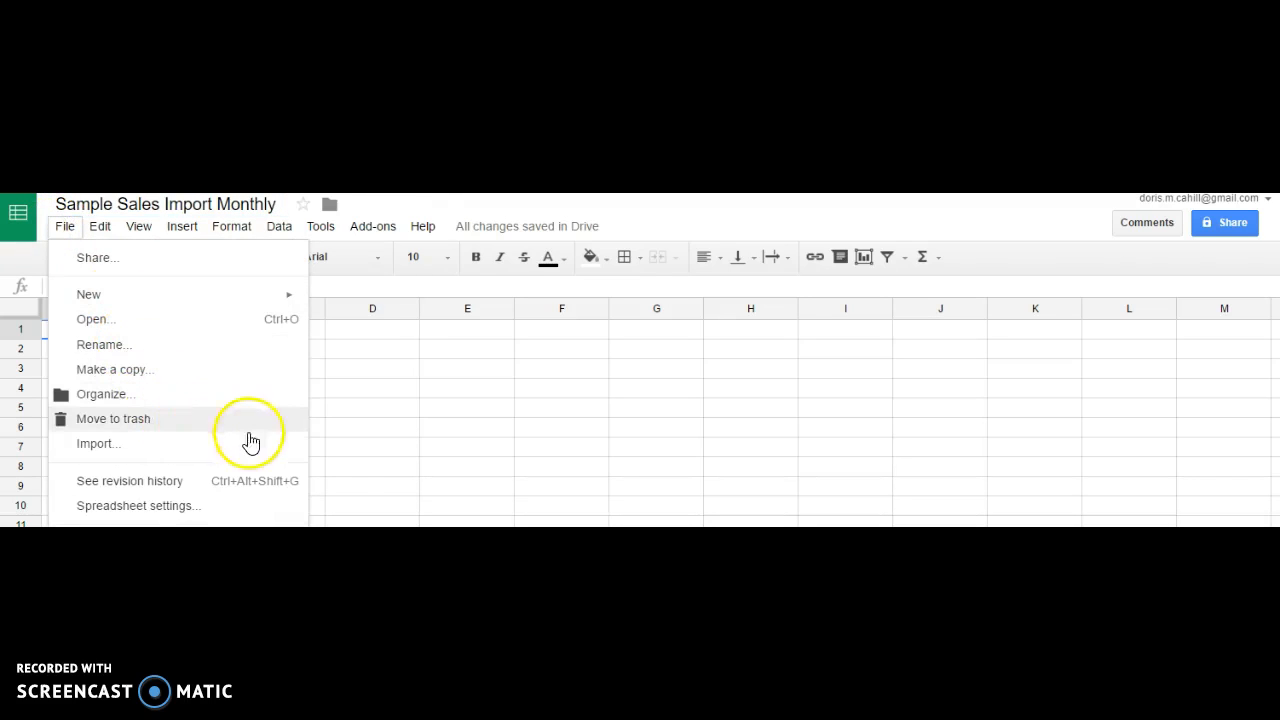
{"action": "left_click", "coordinate": [388, 447]}
{"action": "left_click", "coordinate": [64, 226]}
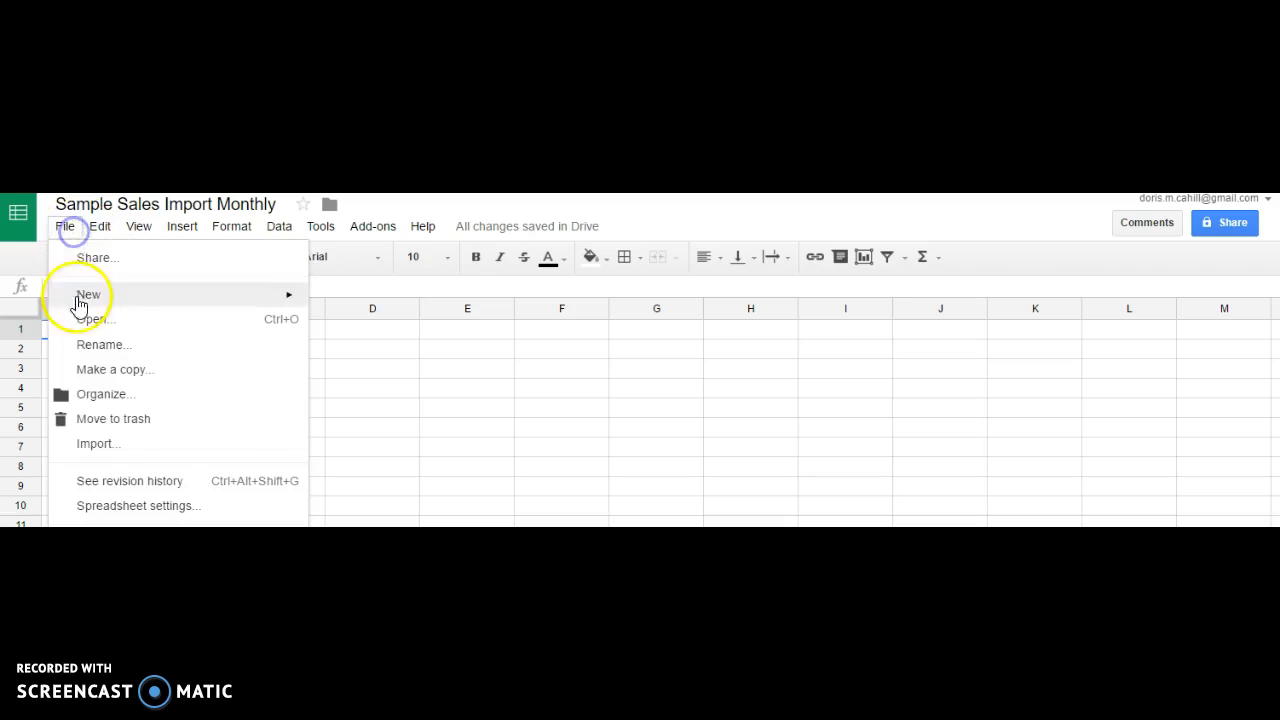
{"action": "left_click", "coordinate": [109, 443]}
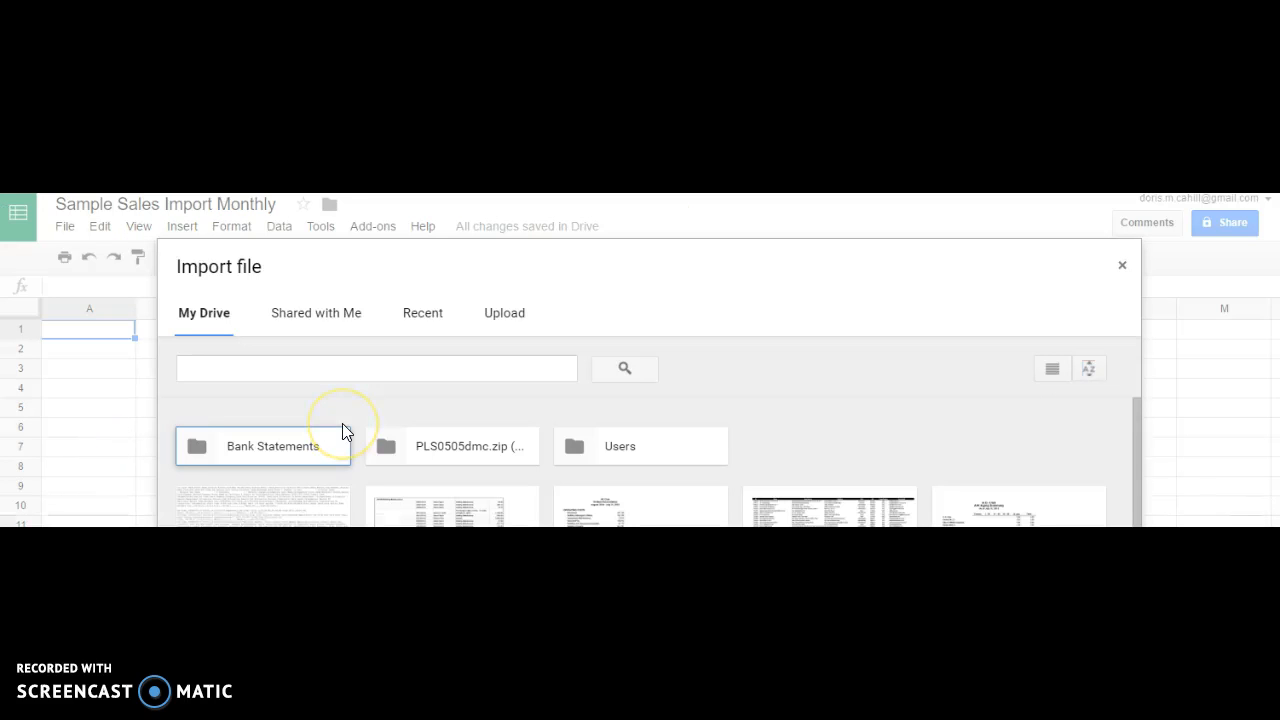
{"action": "left_click", "coordinate": [503, 322]}
{"action": "left_click", "coordinate": [503, 320]}
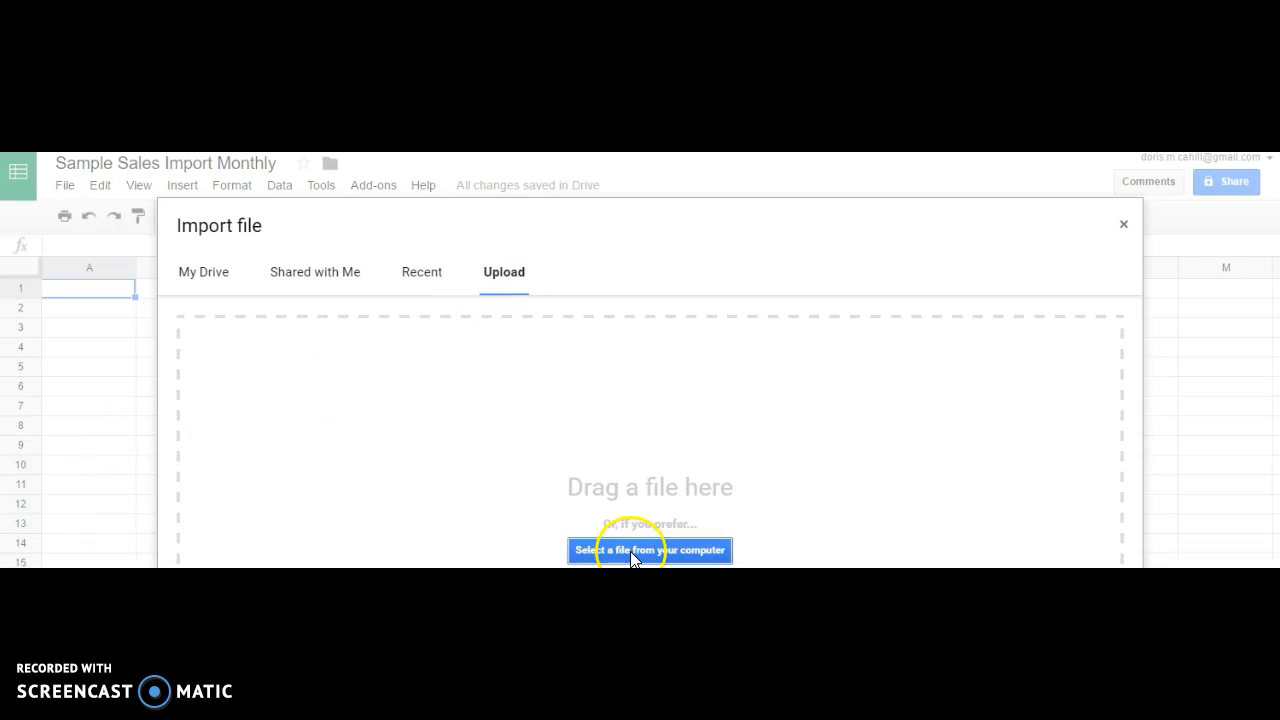
{"action": "left_click", "coordinate": [630, 496]}
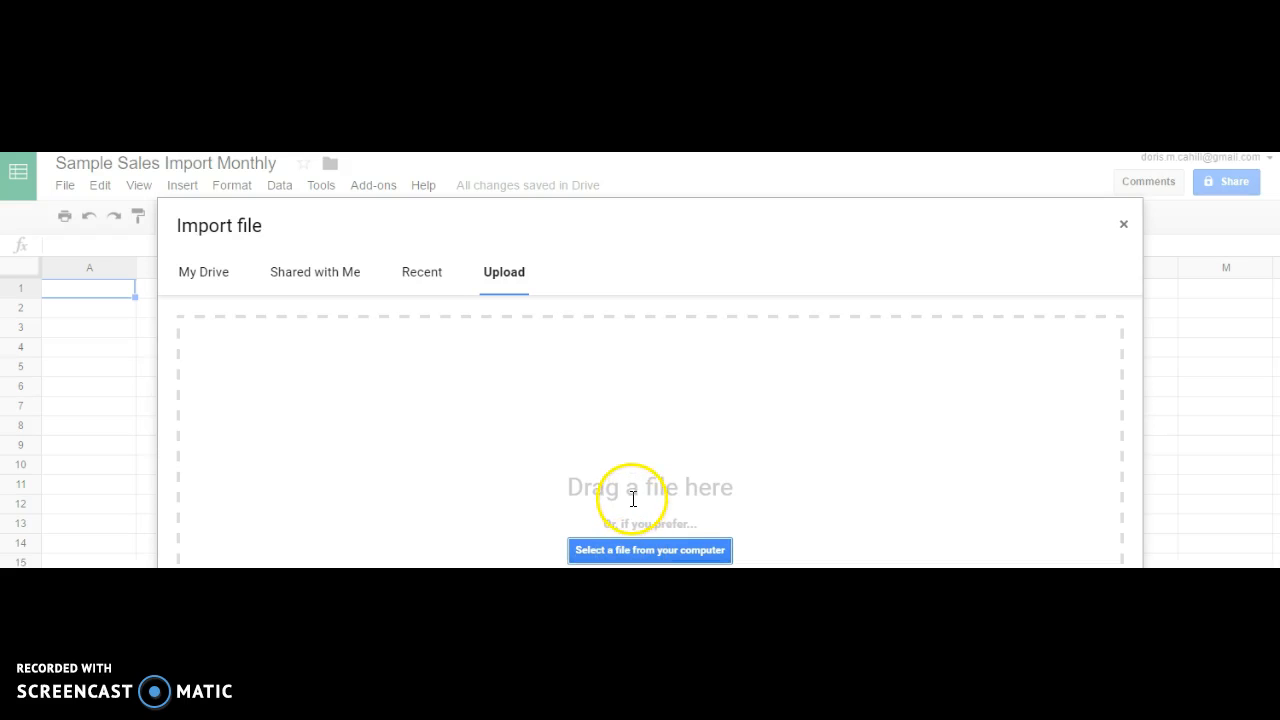
{"action": "left_click", "coordinate": [640, 552]}
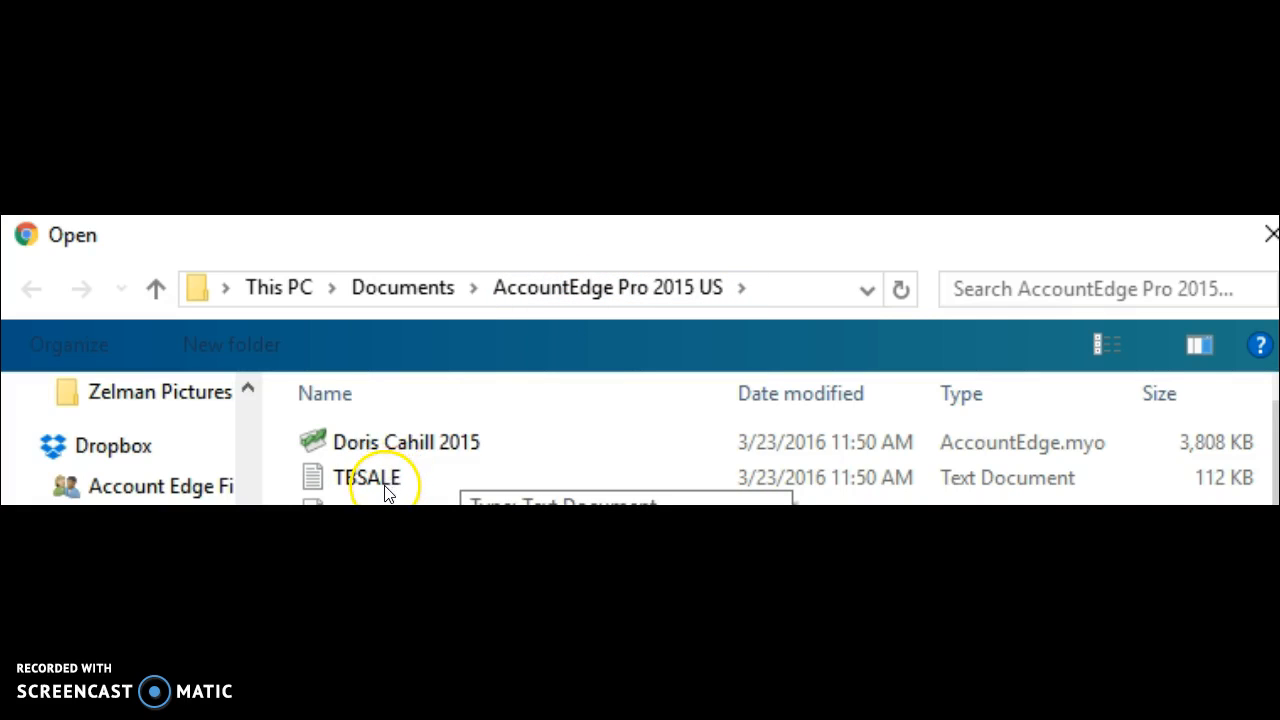
{"action": "double_click", "coordinate": [386, 482]}
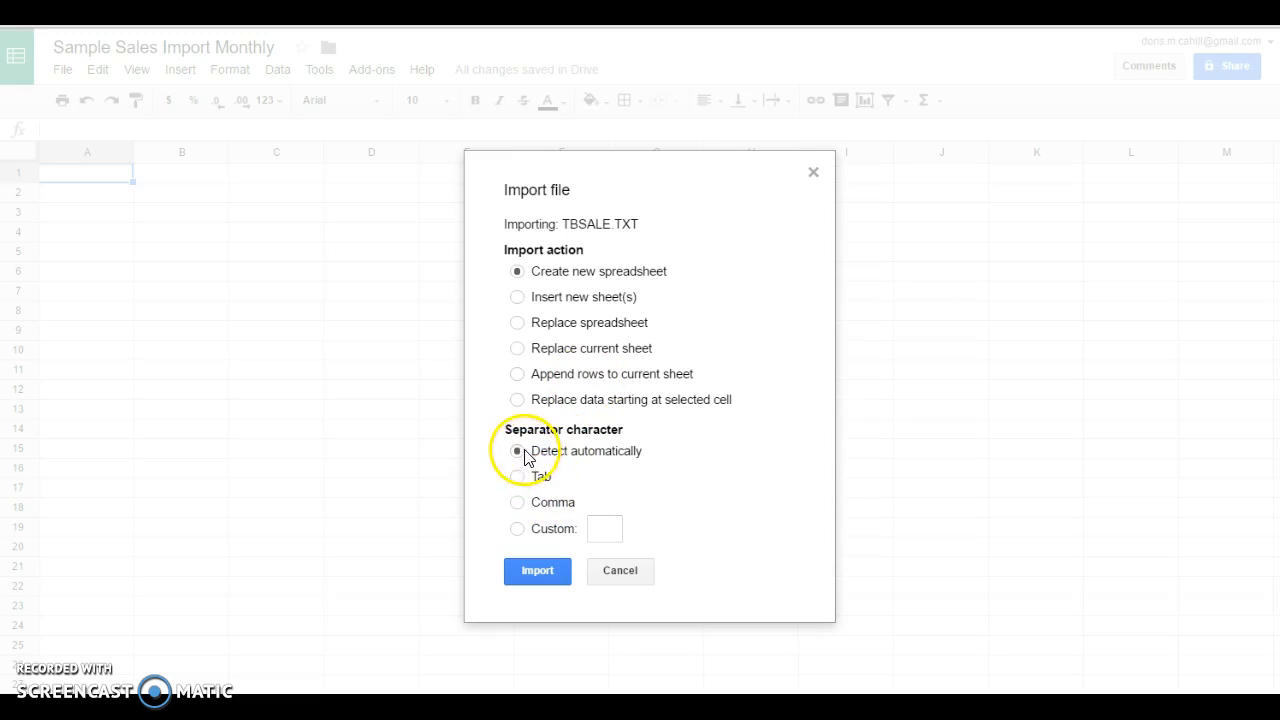
Import TBSALE.TXT as a new spreadsheet with comma as the separator character, and open the imported spreadsheet
{"action": "left_click", "coordinate": [522, 503]}
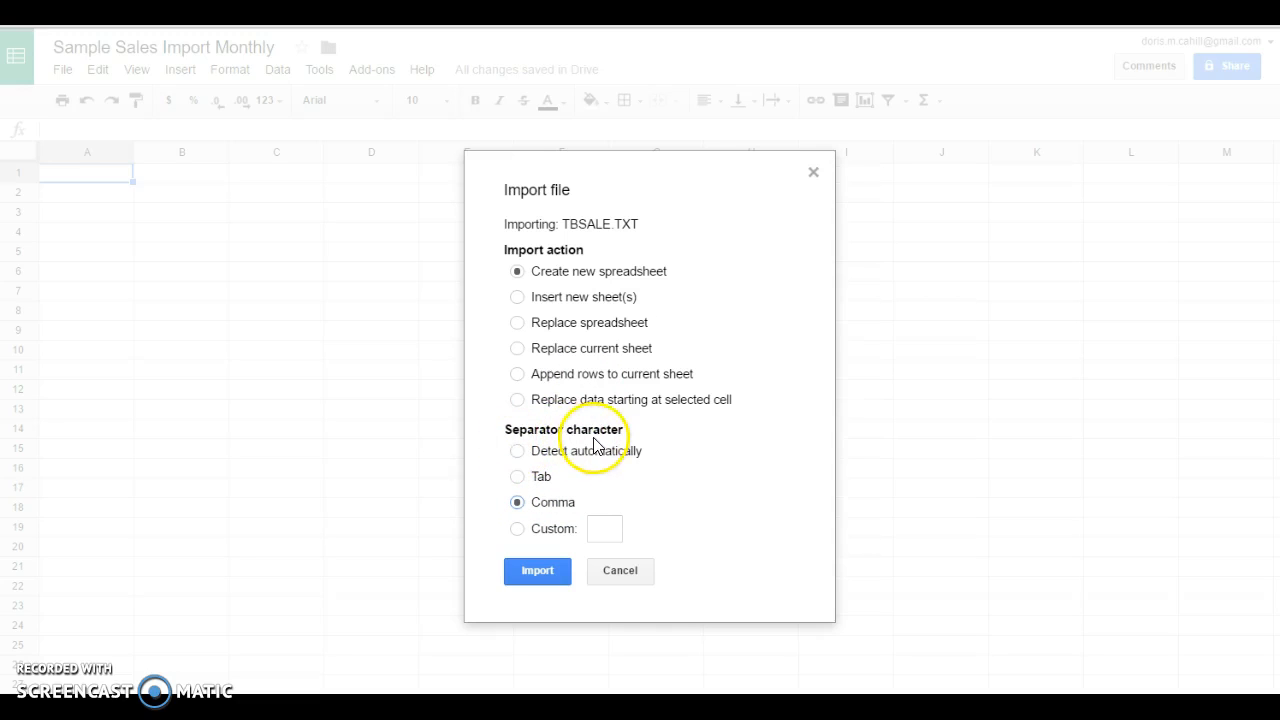
{"action": "left_click", "coordinate": [551, 512]}
{"action": "left_click", "coordinate": [550, 572]}
{"action": "left_click", "coordinate": [529, 573]}
{"action": "left_click", "coordinate": [909, 391]}
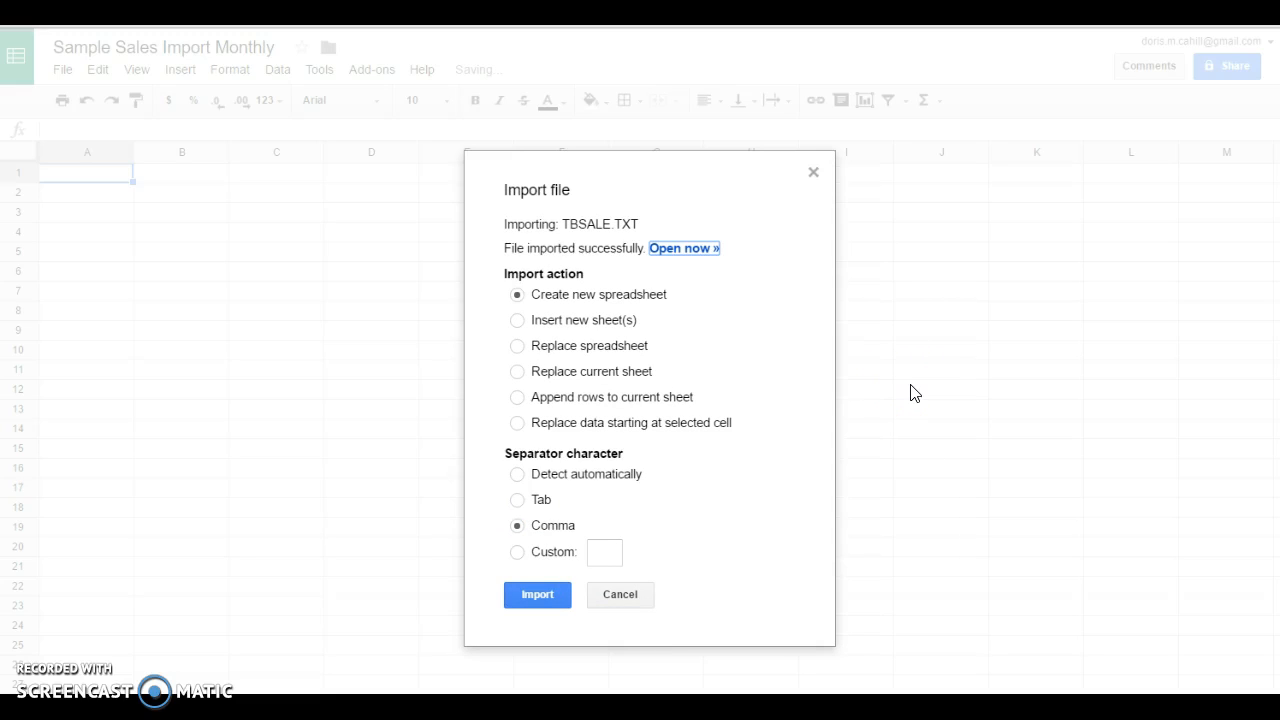
{"action": "left_click", "coordinate": [674, 249]}
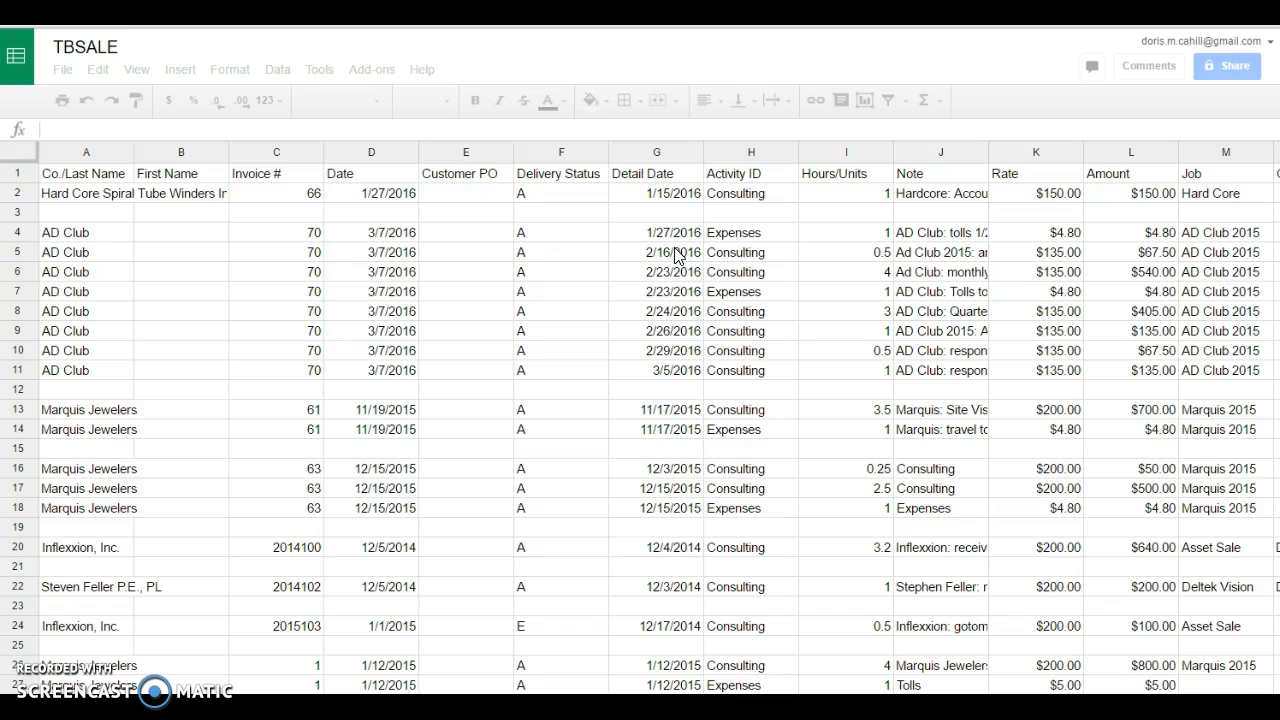